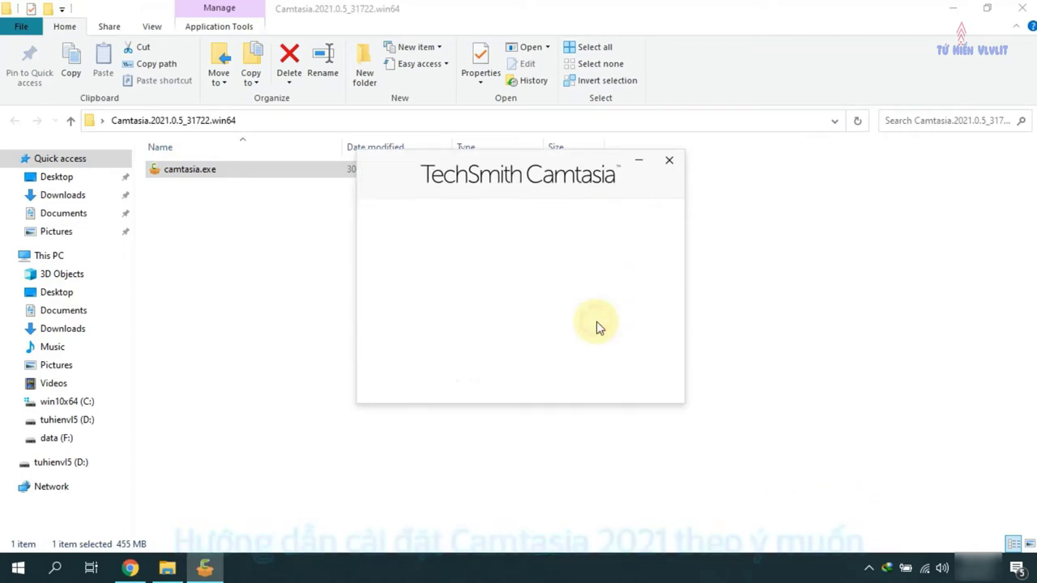
Accept the license terms and disable the PowerPoint add-in and starting Camtasia 2021 after installation in the setup options.
click(954, 10)
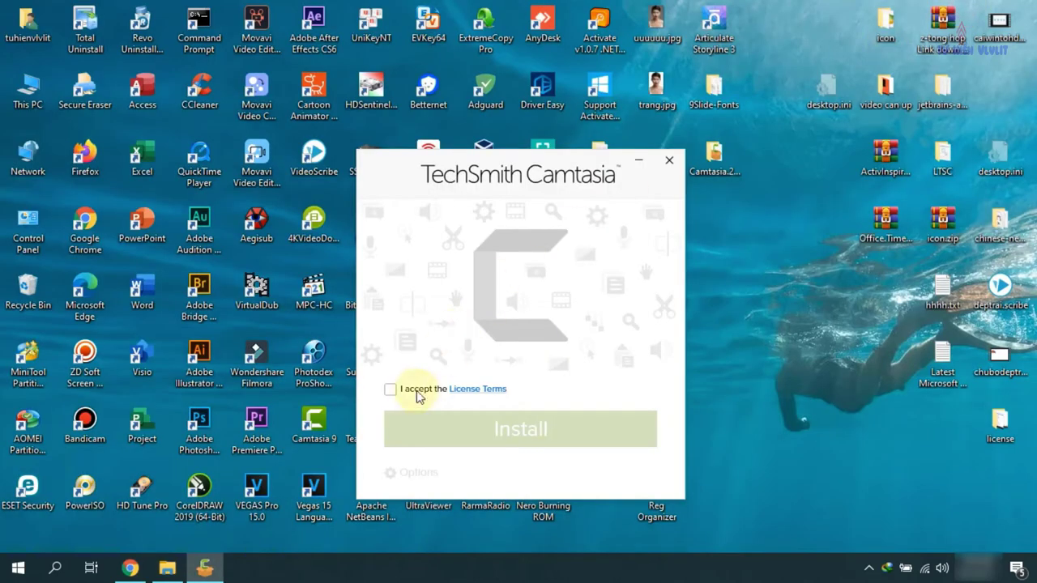
click(393, 391)
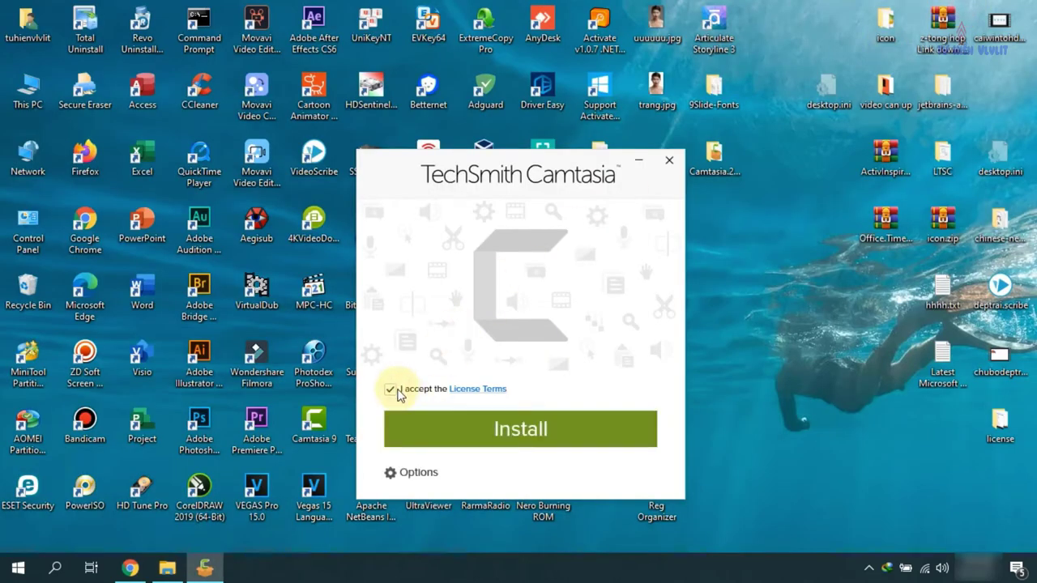
click(409, 472)
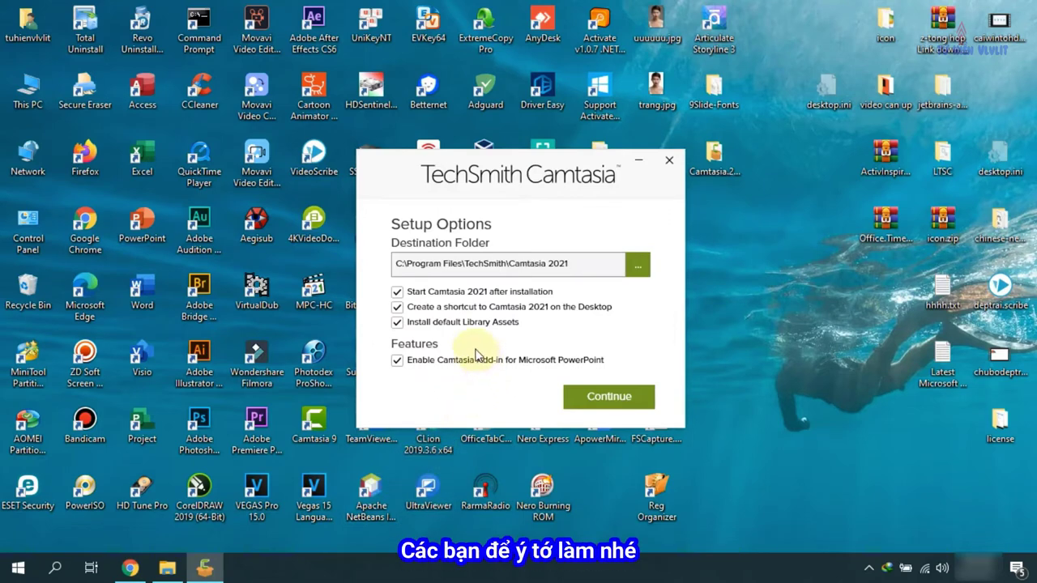
click(397, 360)
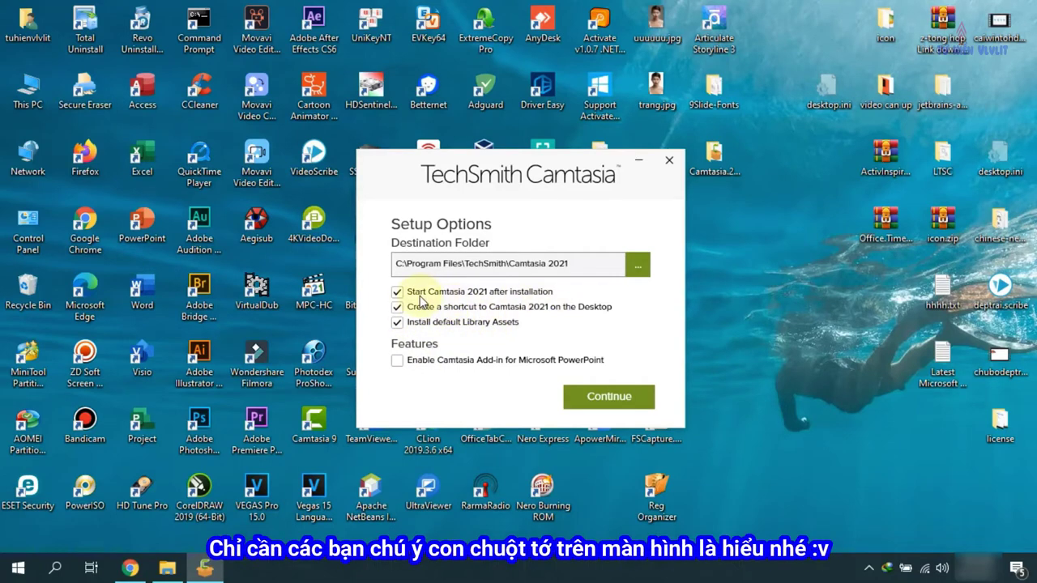
click(399, 293)
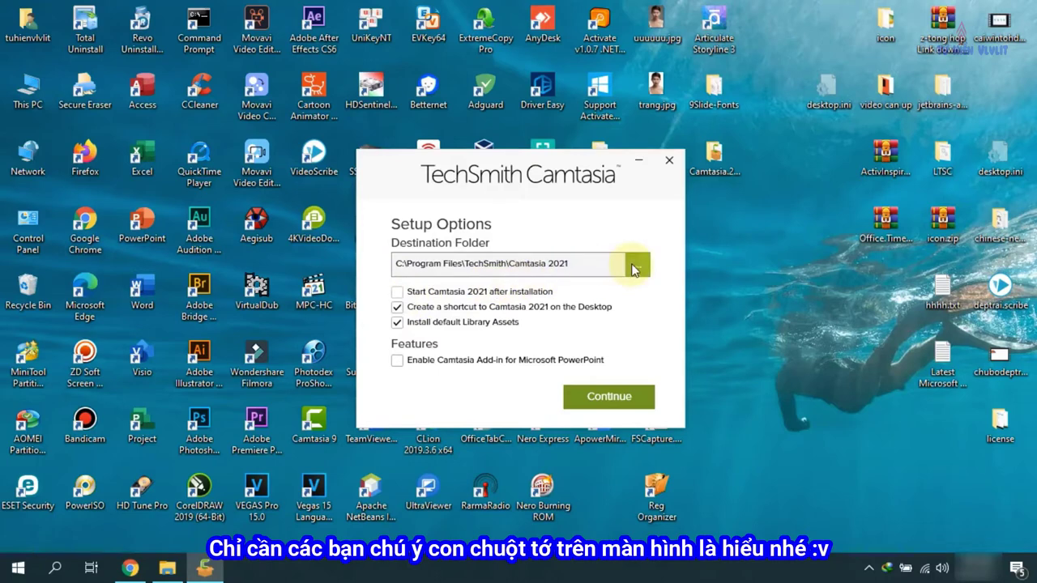
Create a new folder named cam2 on the data (F:) drive and choose it as the installation's destination folder.
click(637, 265)
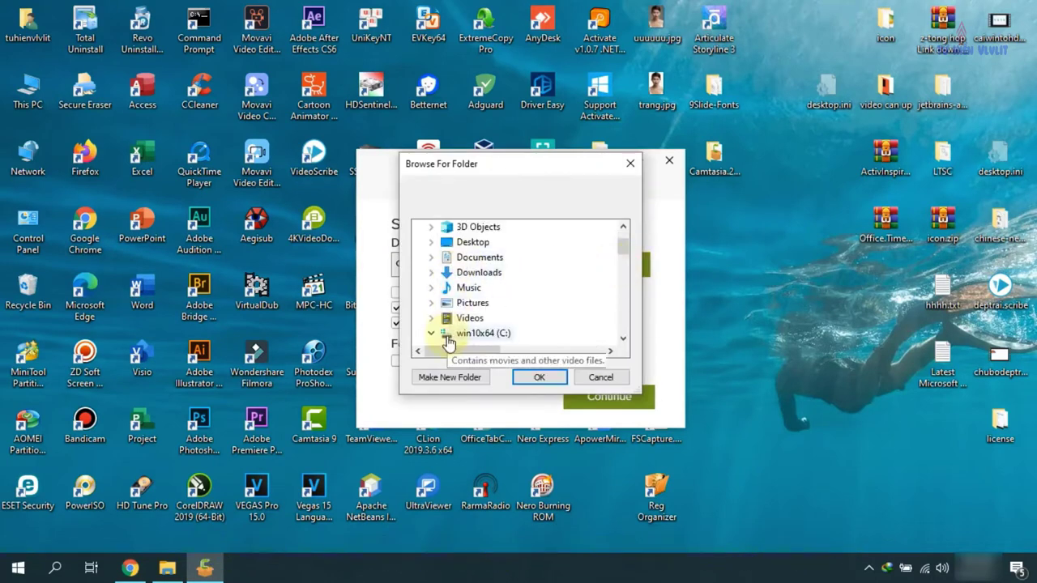
scroll(442, 335, up, 1)
click(416, 256)
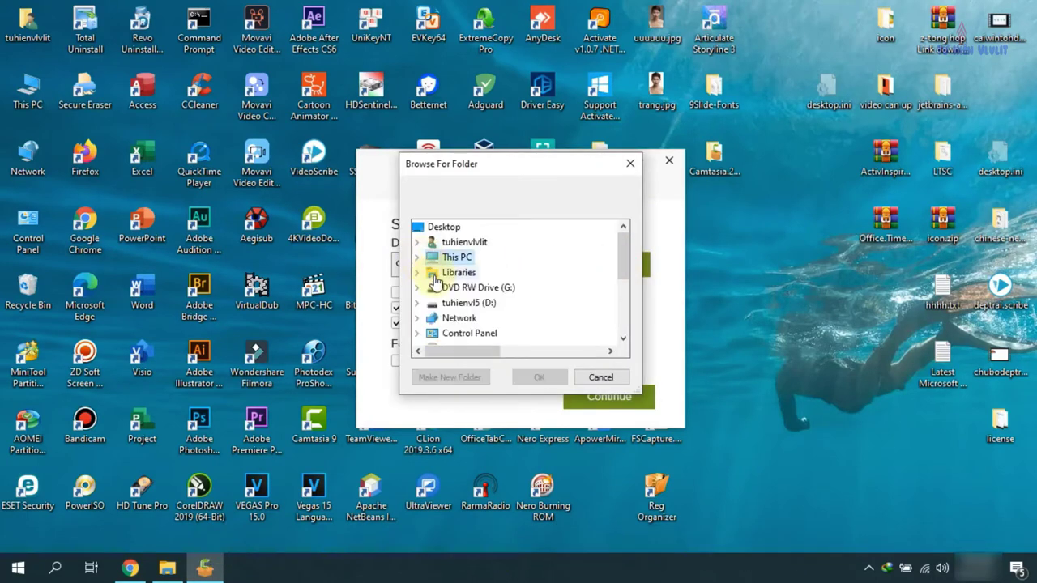
click(417, 257)
scroll(442, 271, down, 10)
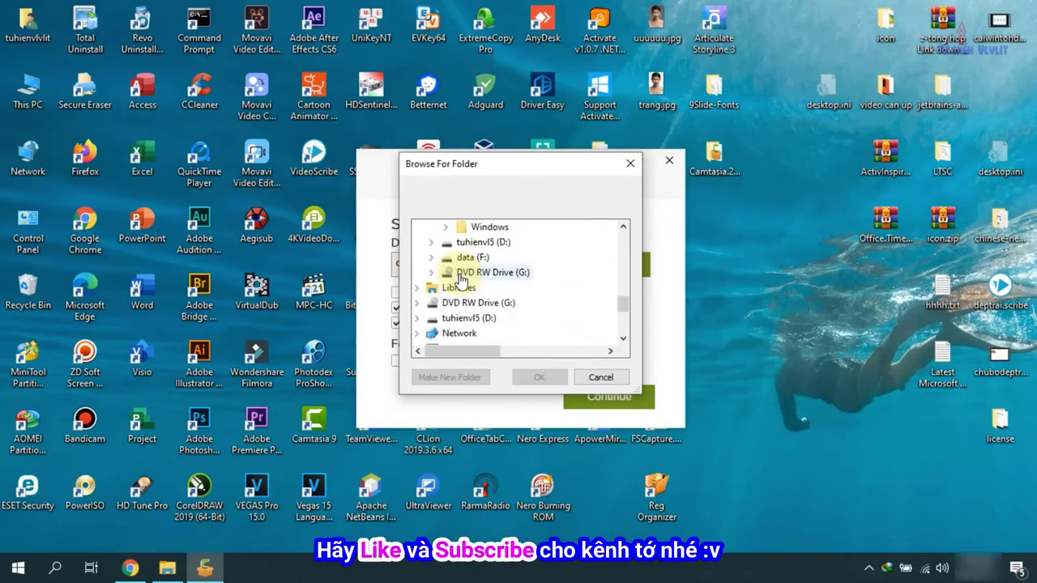
double_click(465, 257)
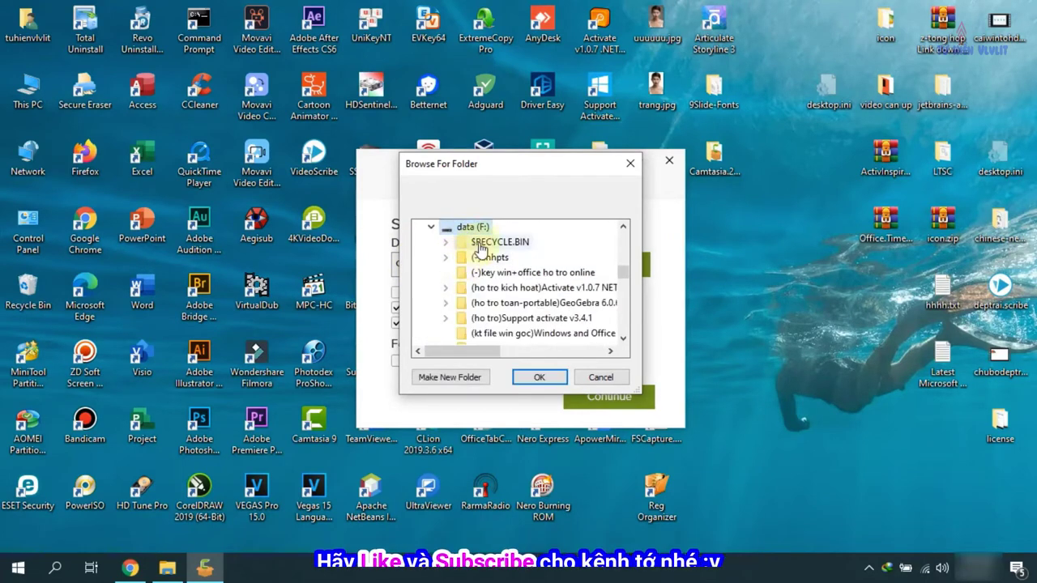
click(457, 378)
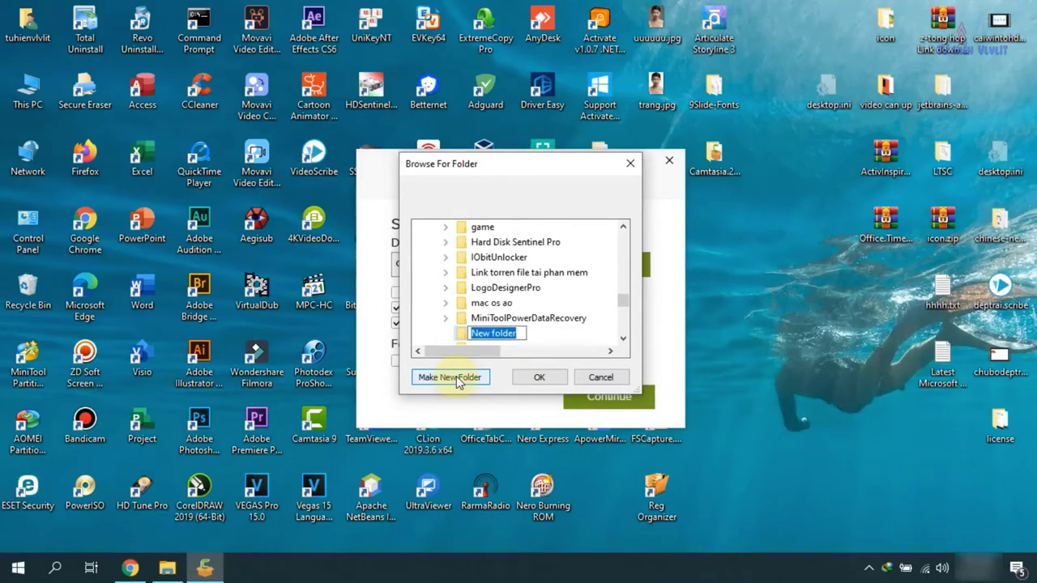
text(cam)
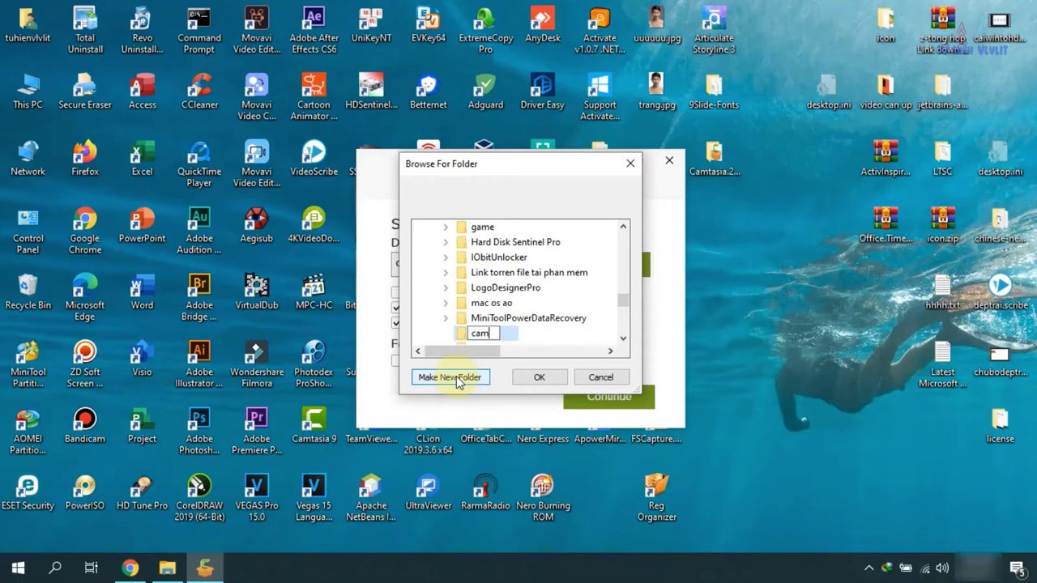
text(2)
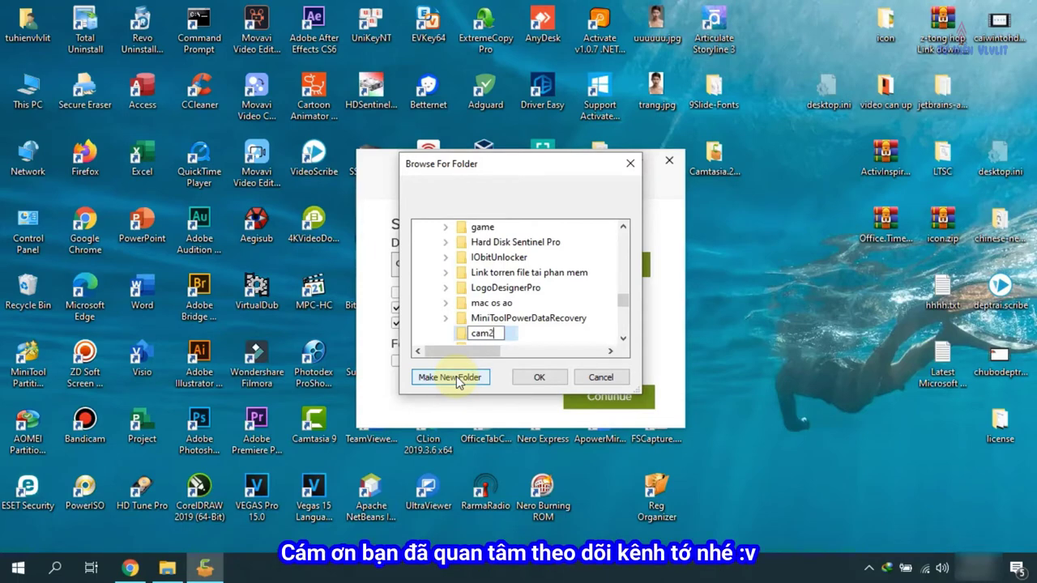
key(Return)
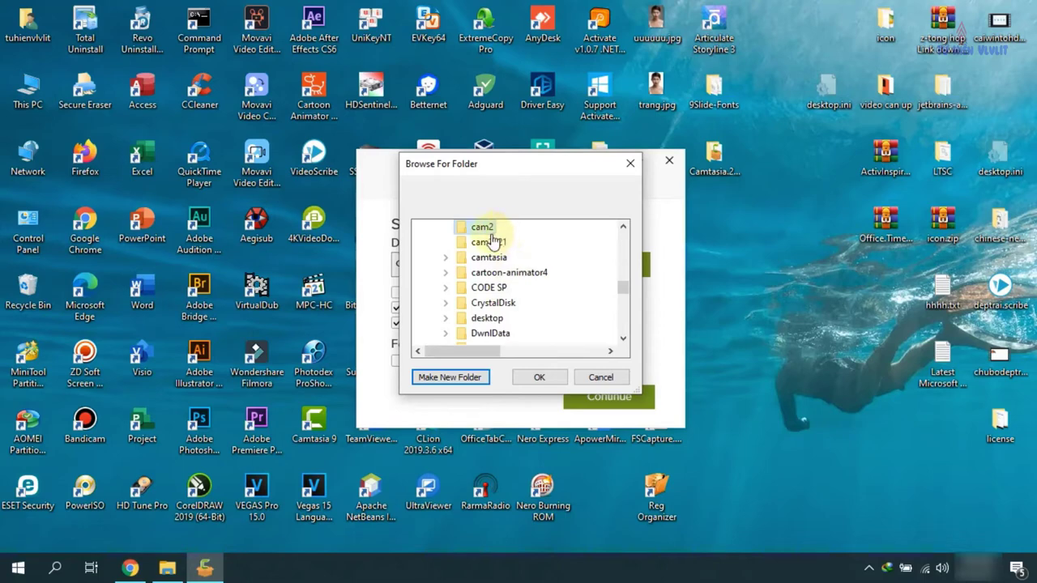
click(528, 378)
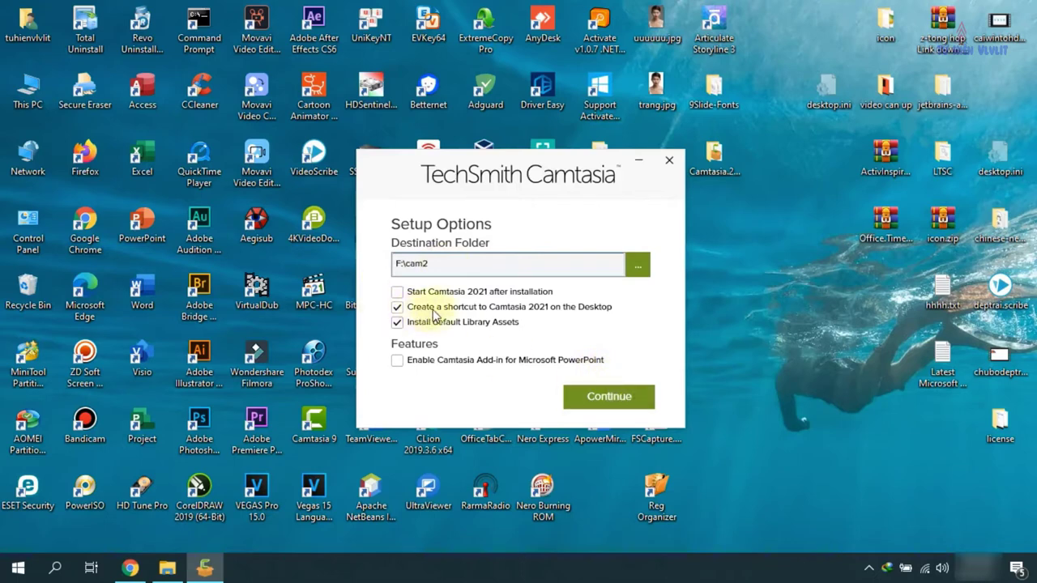
Apply the setup options, install Camtasia 2021 and finish the installer.
click(609, 397)
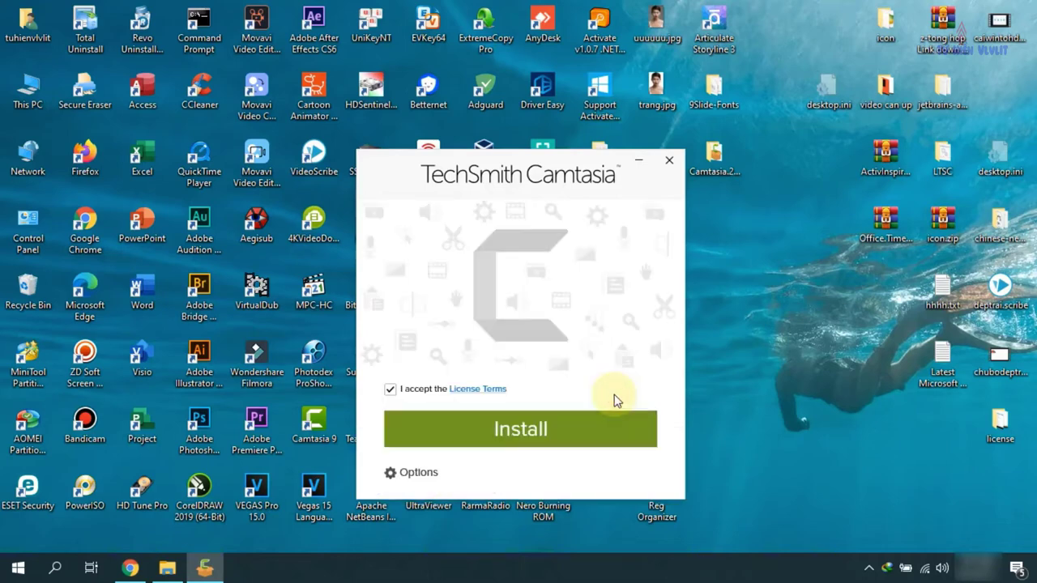
click(528, 423)
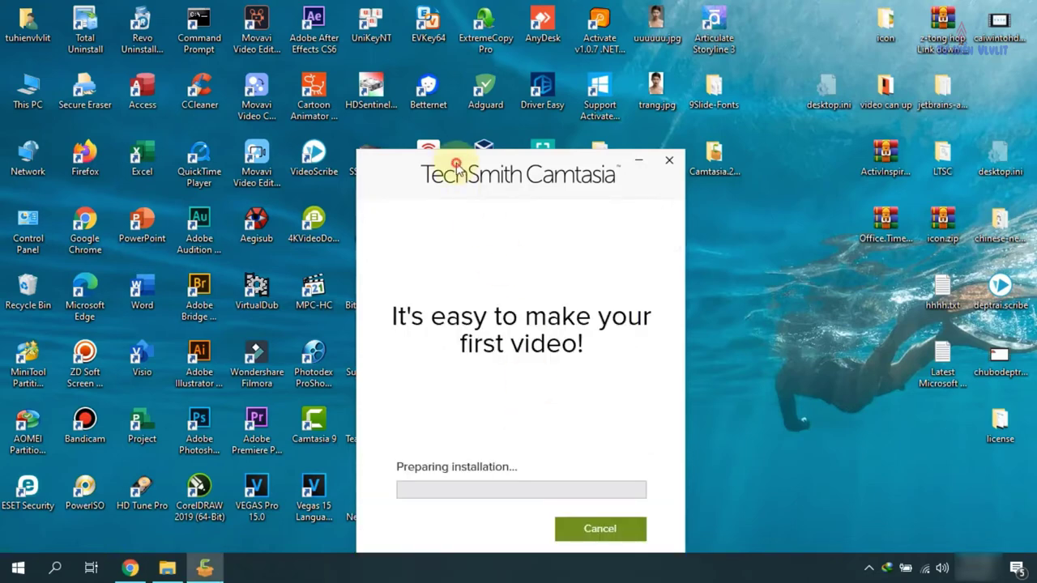
drag(456, 166, 467, 81)
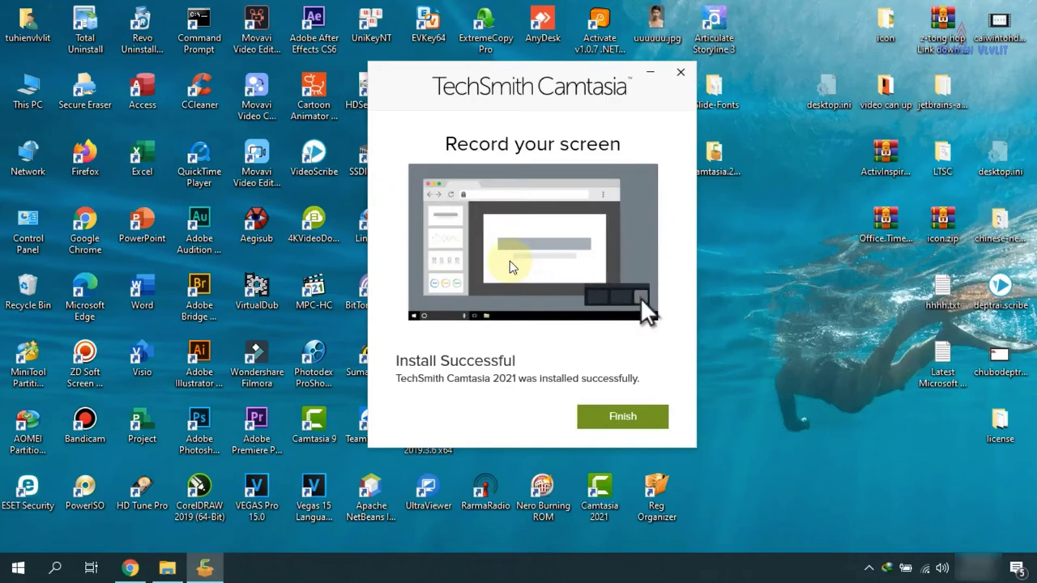
click(656, 421)
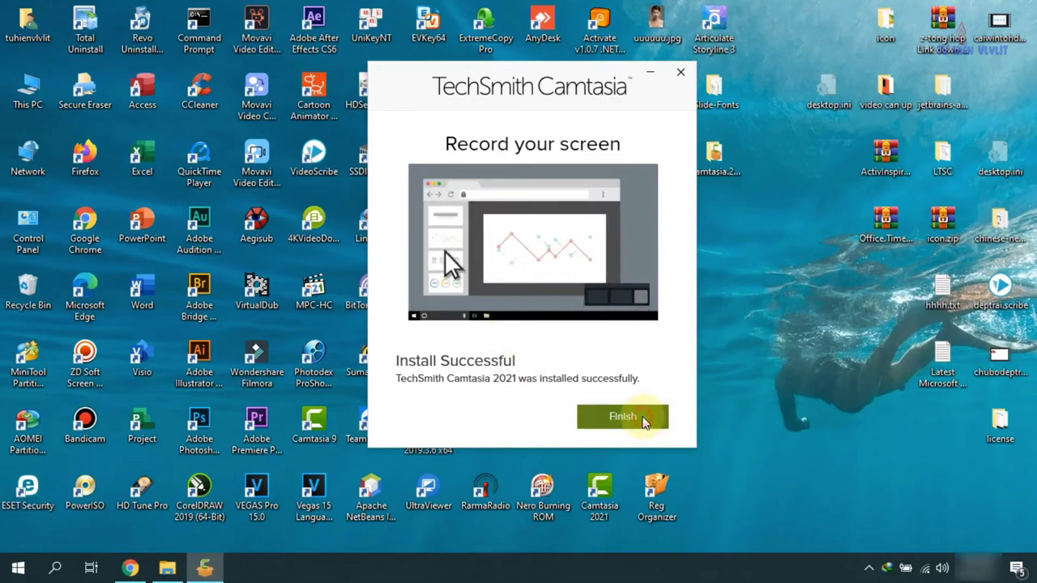
Open the file location from the Camtasia 2021 desktop shortcut's properties, inspect the folder's path and contents, and close both windows.
click(600, 490)
right_click(600, 490)
click(658, 563)
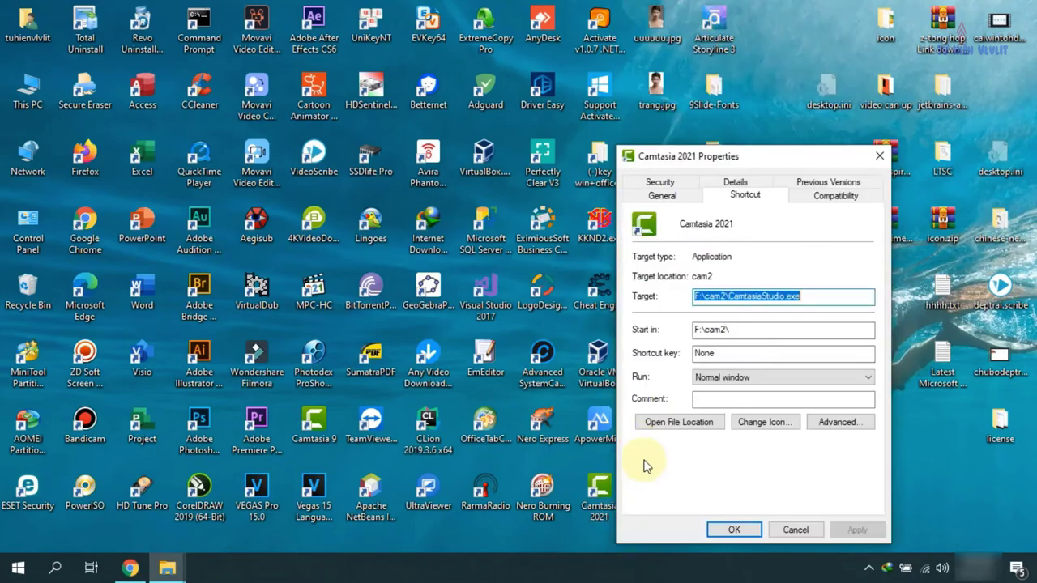
click(667, 430)
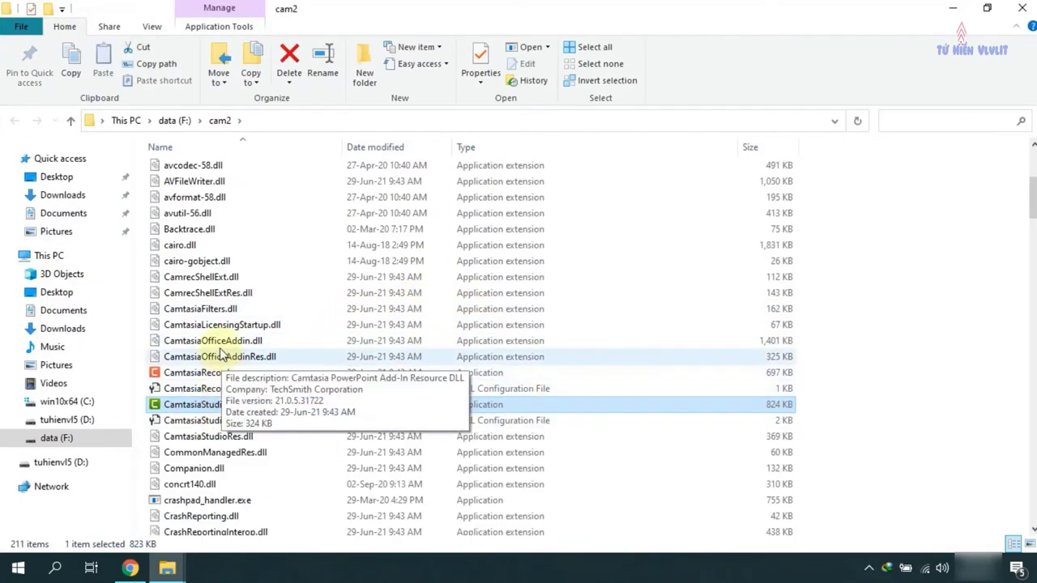
click(297, 120)
click(195, 121)
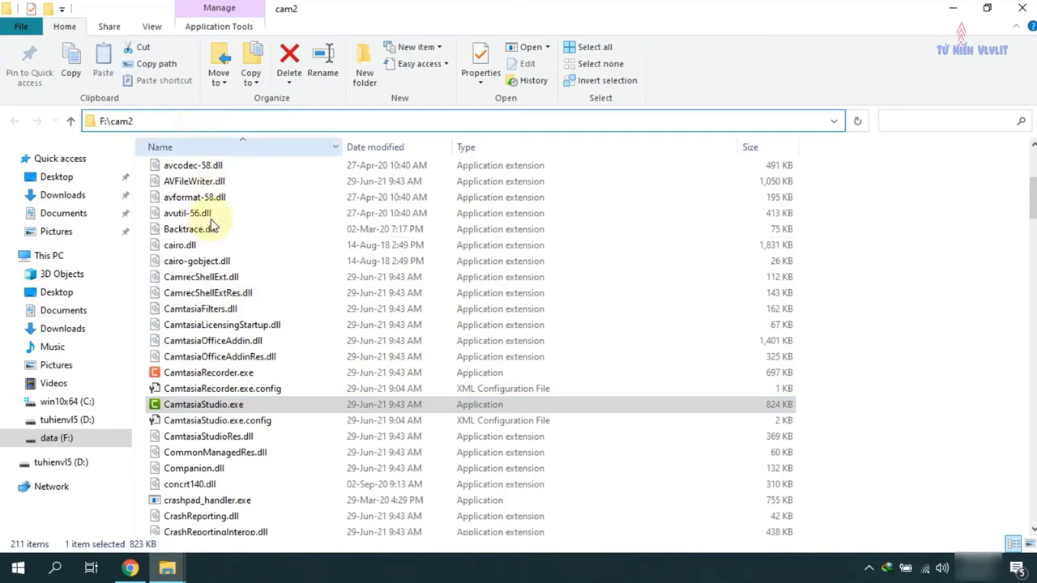
scroll(238, 370, up, 5)
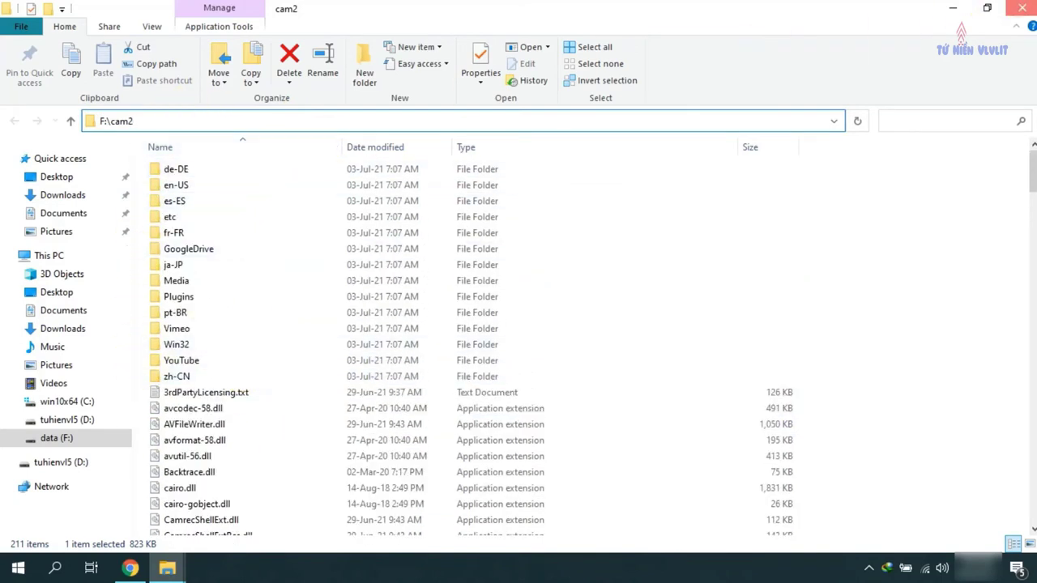
click(1023, 9)
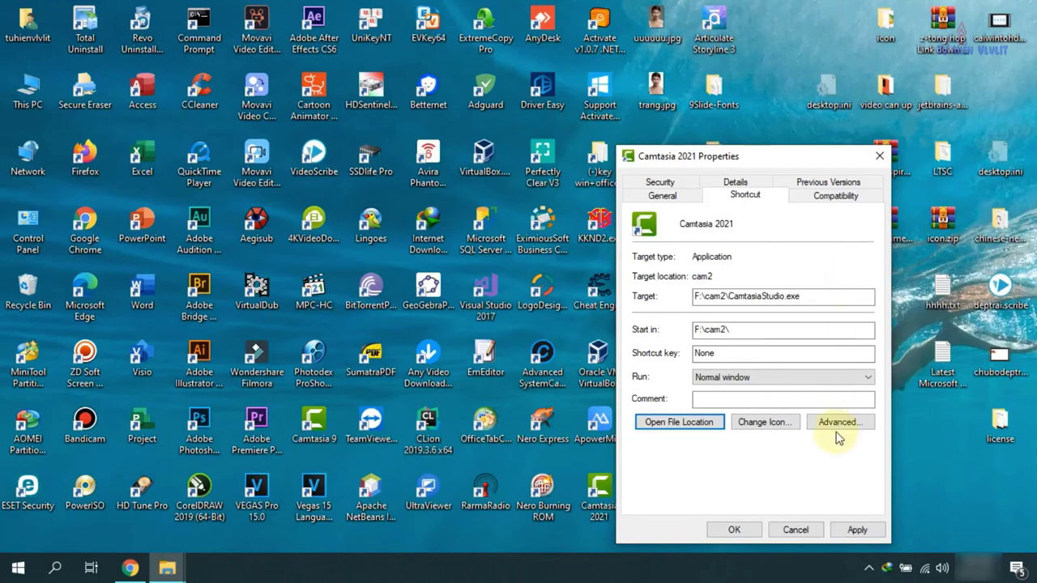
click(791, 535)
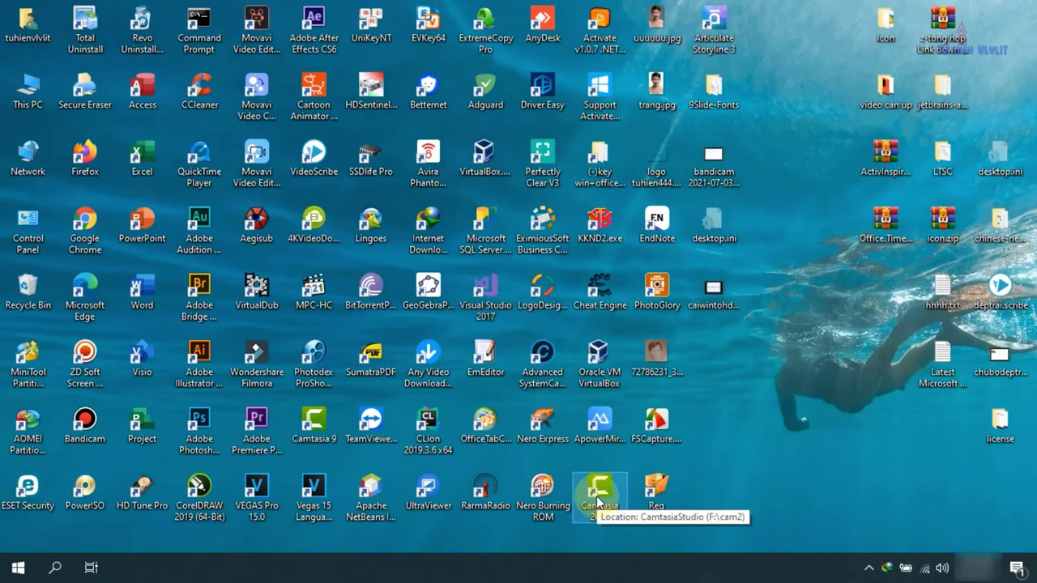
Launch Camtasia 2021 from the desktop and create a new project.
double_click(596, 495)
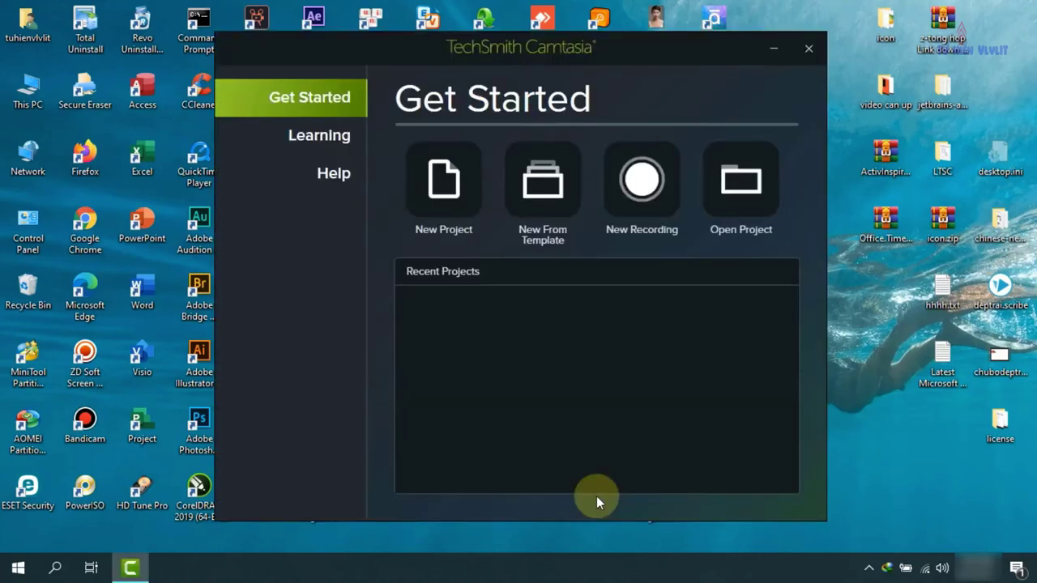
click(441, 181)
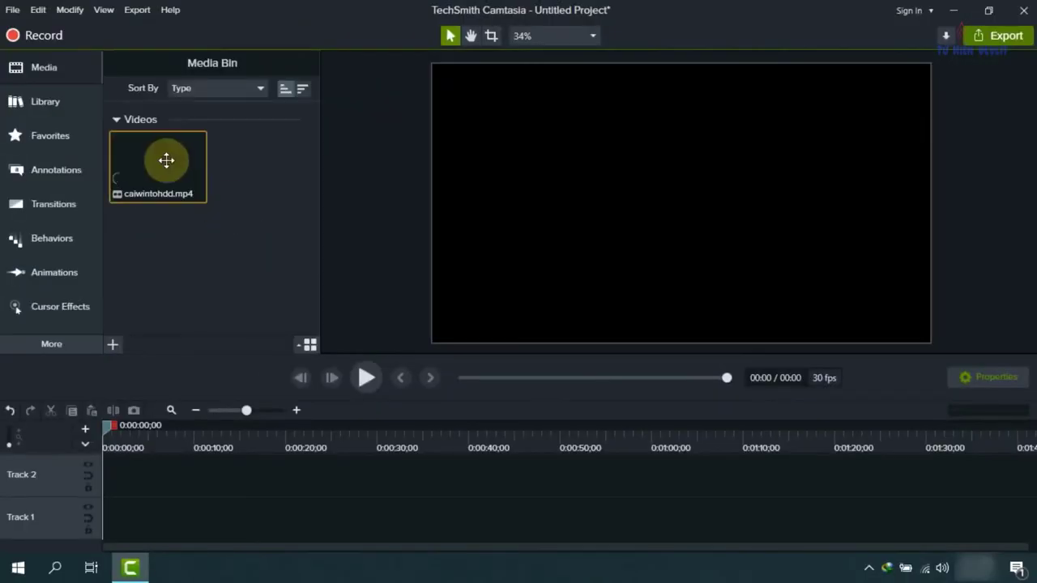
Place the caiwintohdd.mp4 video from the Media Bin on Track 1 at the start of the timeline.
mouse_move(144, 165)
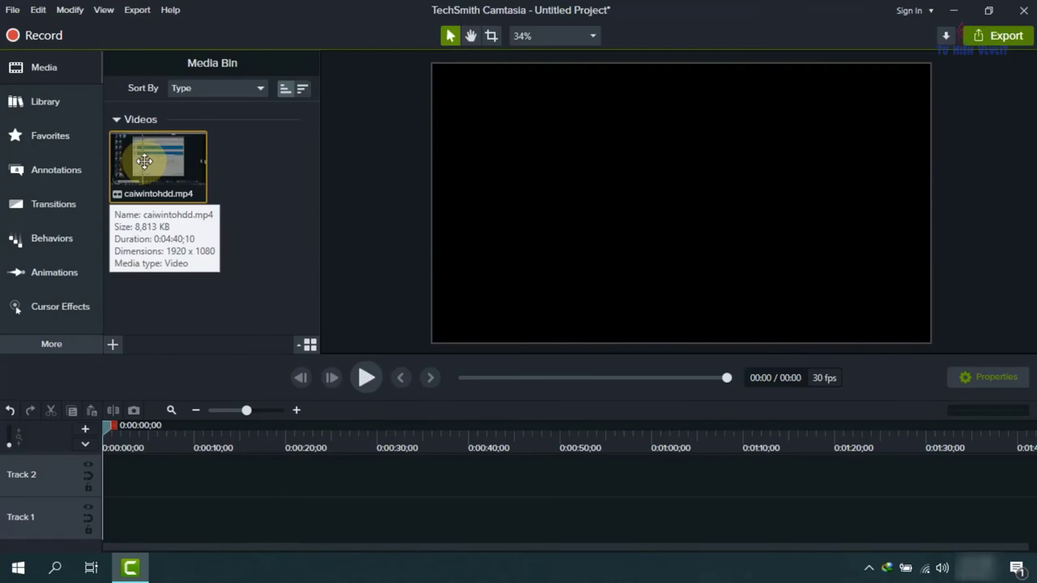
click(359, 291)
drag(150, 155, 110, 521)
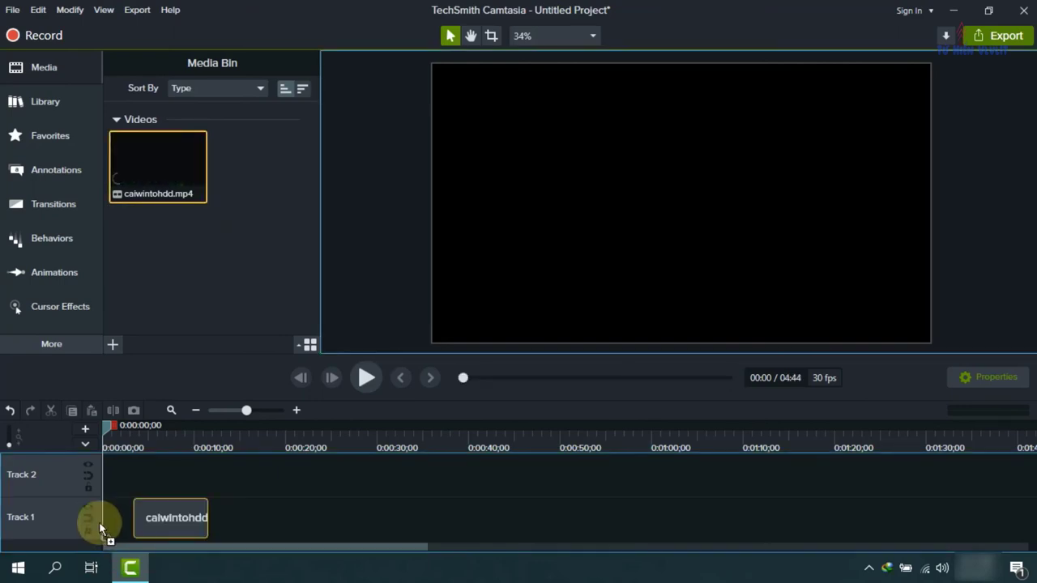